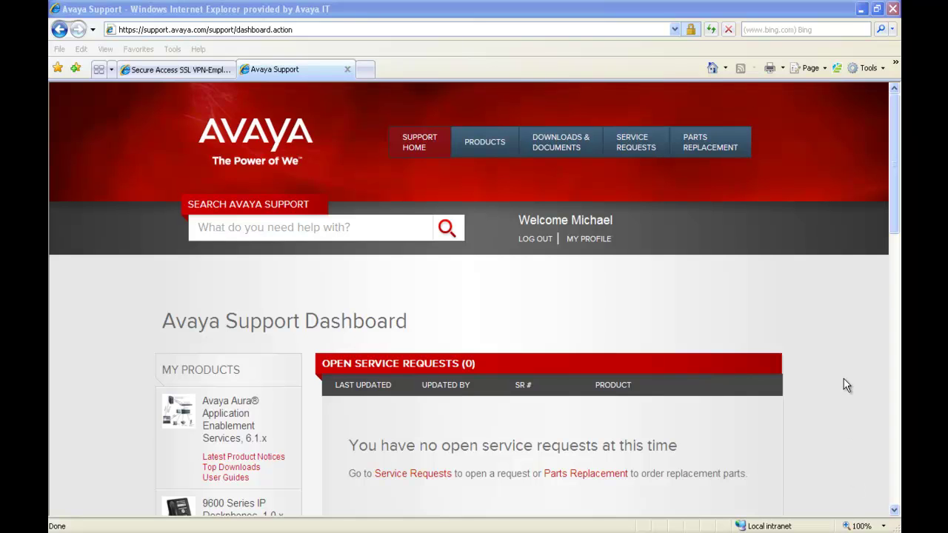
Go to the Product Compatibility Matrix tools page from the footer and bring its access link into view.
scroll(890, 237, "down", 10)
scroll(740, 230, "down", 8)
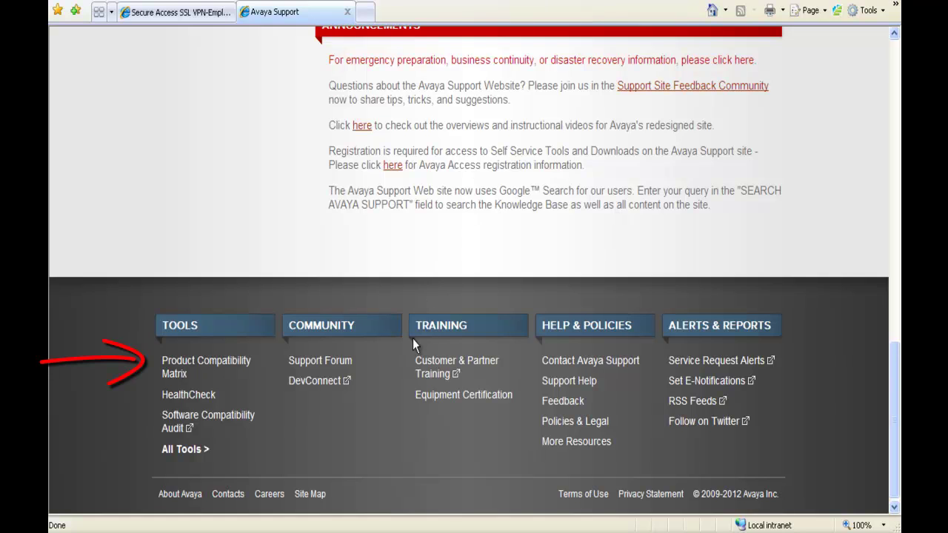
left_click(237, 368)
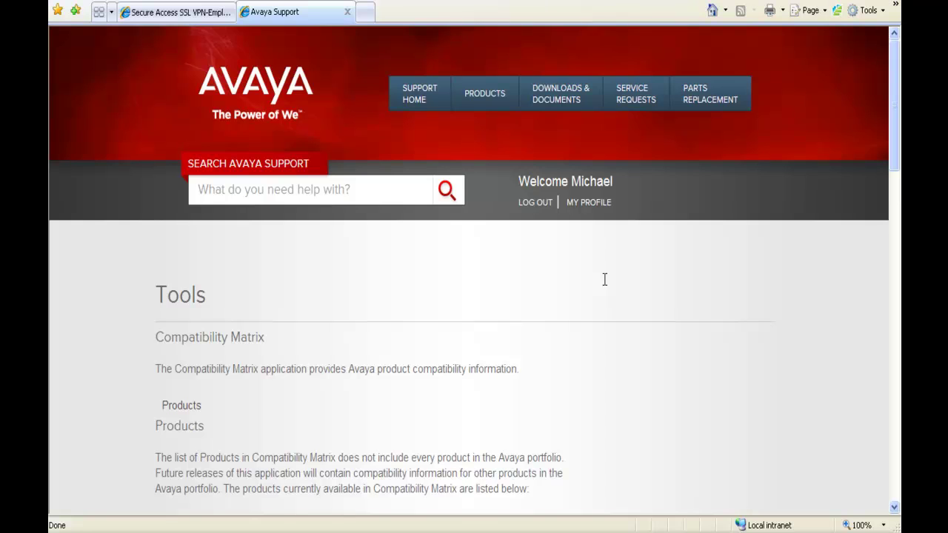
left_click_drag(892, 165, 898, 400)
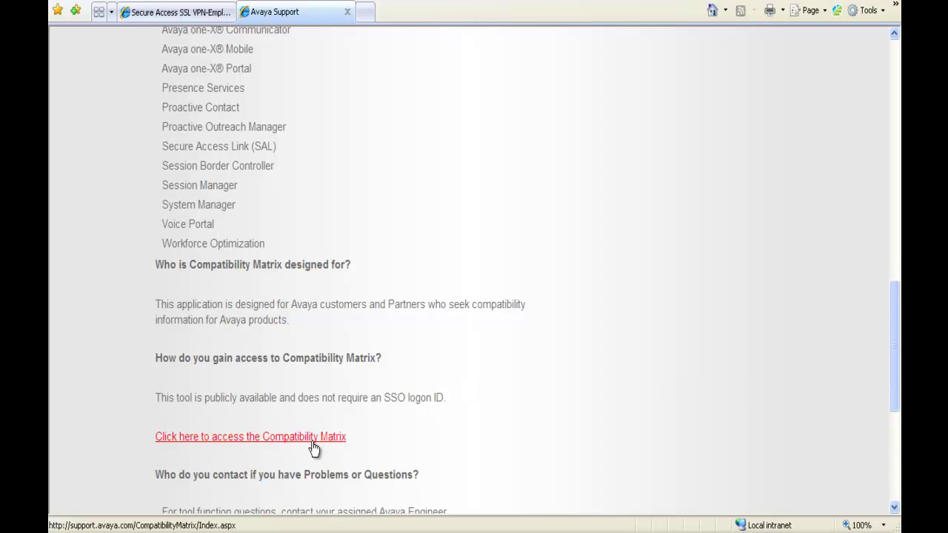
Launch the Compatibility Matrix with product Avaya Aura® Solution for Midsize Enterprise and release 6.2 selected.
left_click(312, 440)
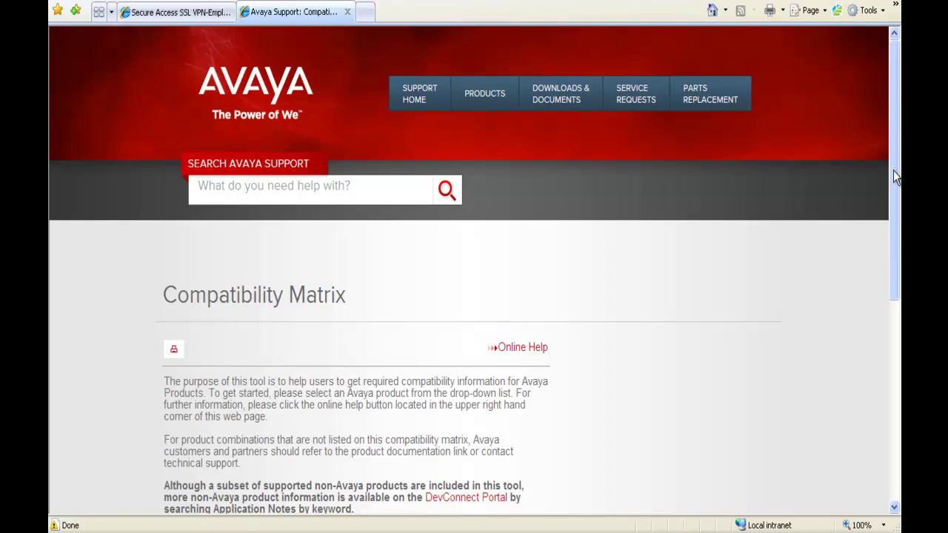
scroll(893, 178, "down", 3)
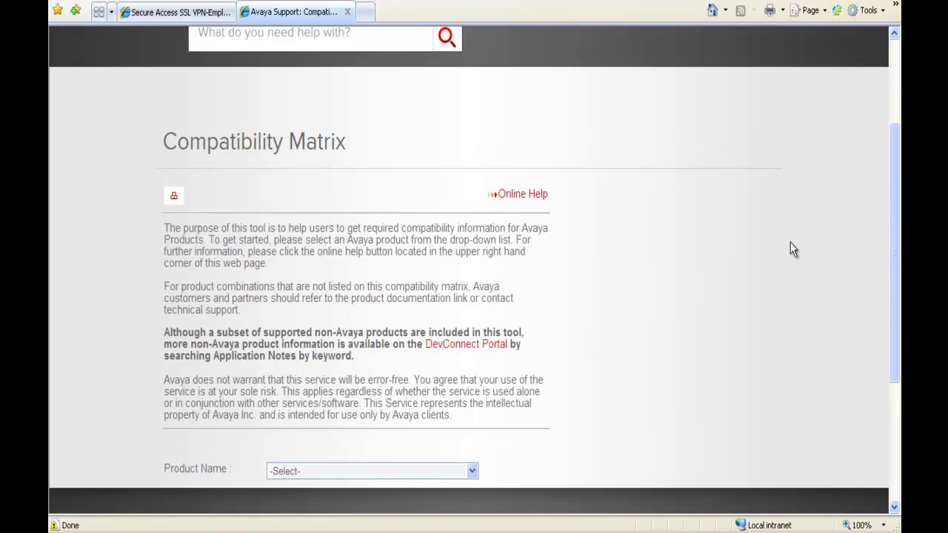
left_click(473, 472)
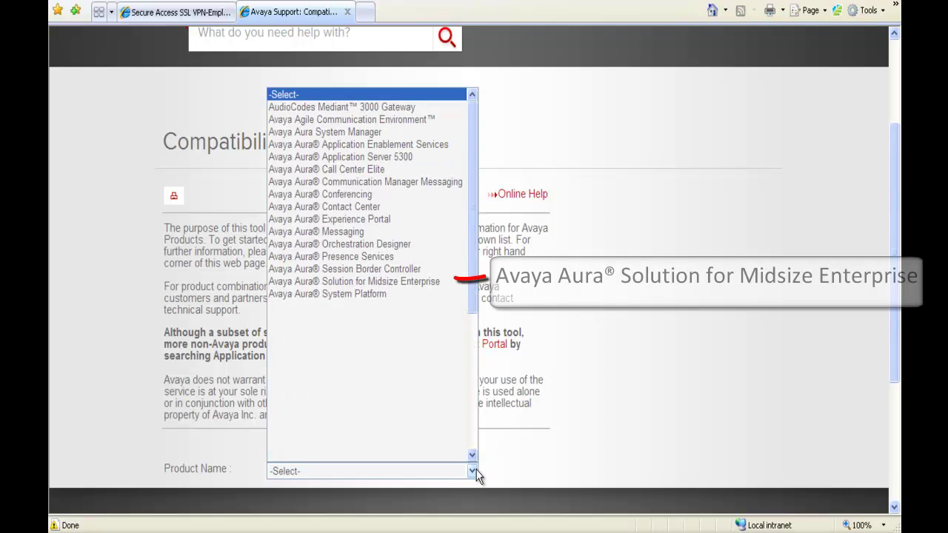
left_click(393, 283)
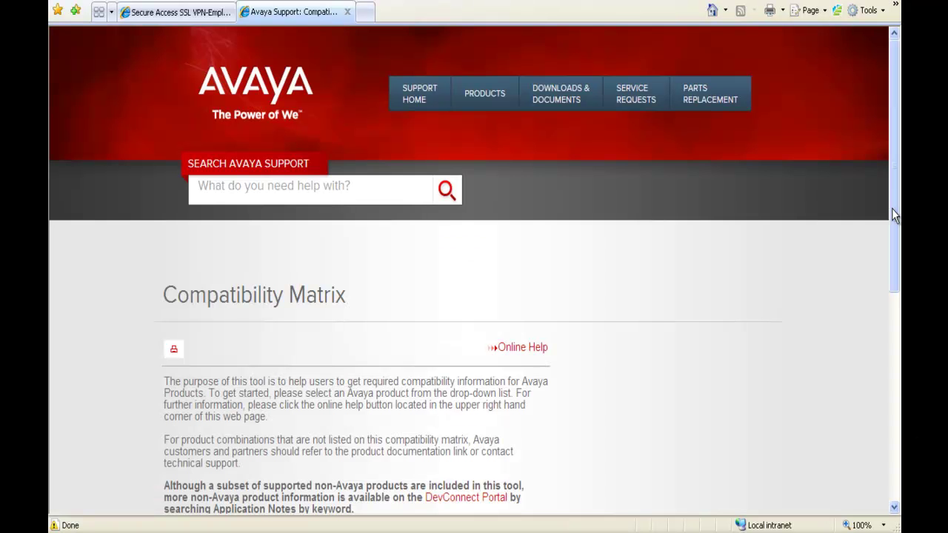
mouse_move(891, 215)
left_mouse_down()
mouse_move(891, 260)
mouse_move(691, 324)
left_mouse_up()
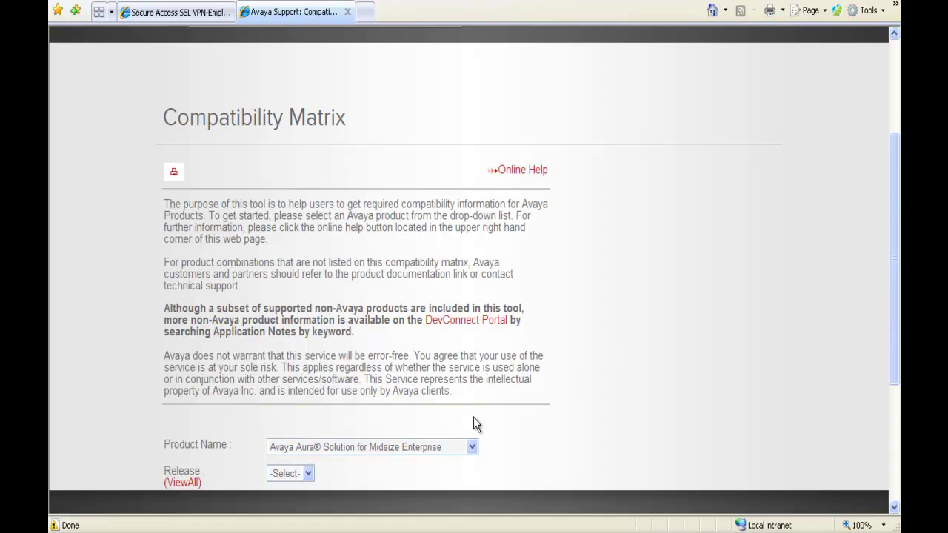
left_click(310, 475)
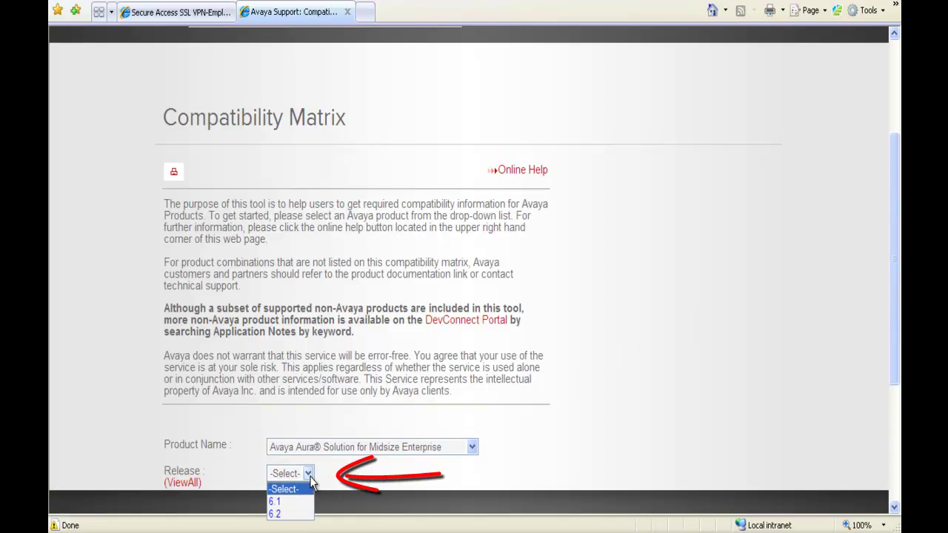
left_click(295, 514)
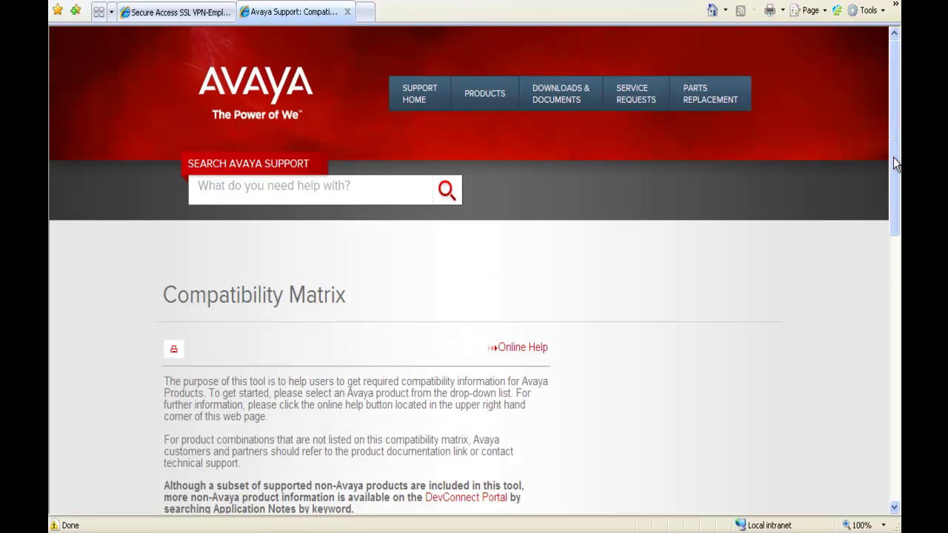
left_click_drag(893, 157, 896, 342)
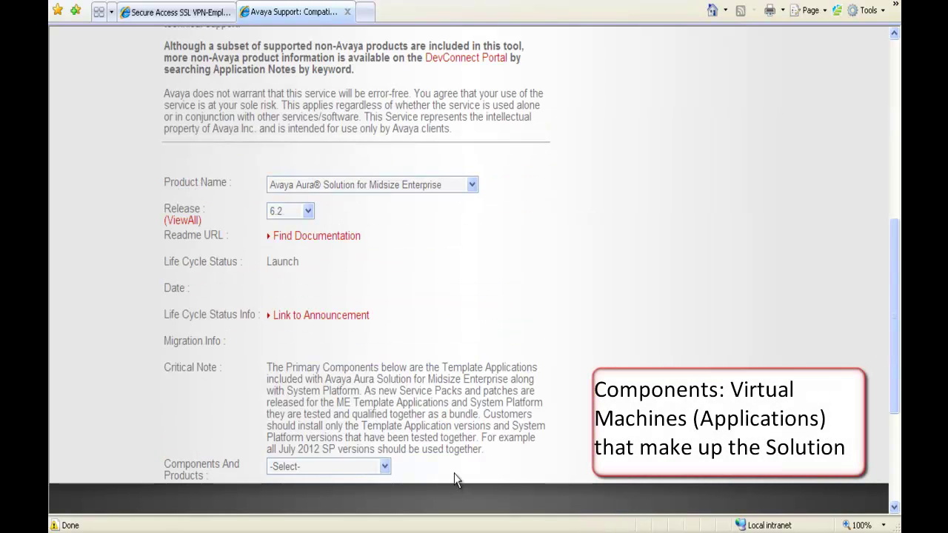
Set Components And Products to Primary Components and choose (ViewAll) in the Primary Components list.
left_click(387, 467)
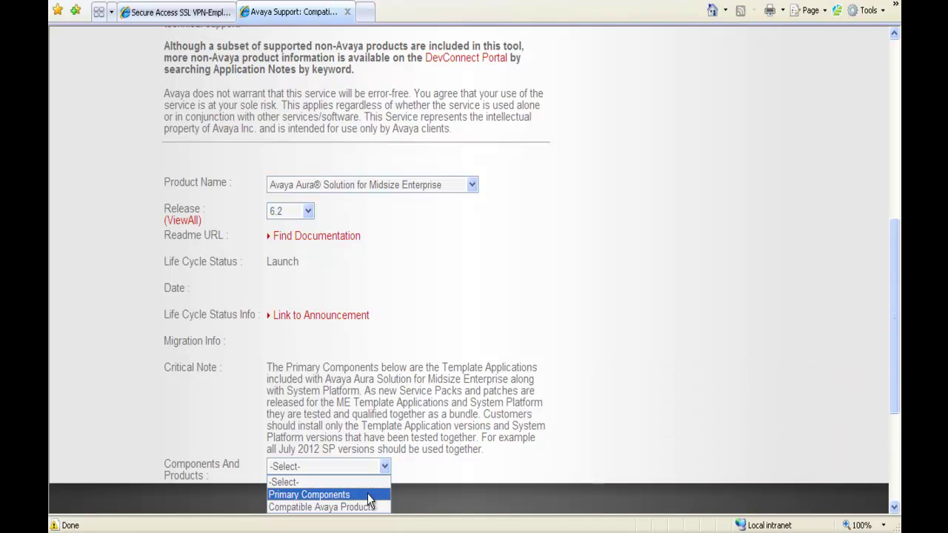
left_click(368, 495)
scroll(899, 280, "down", 5)
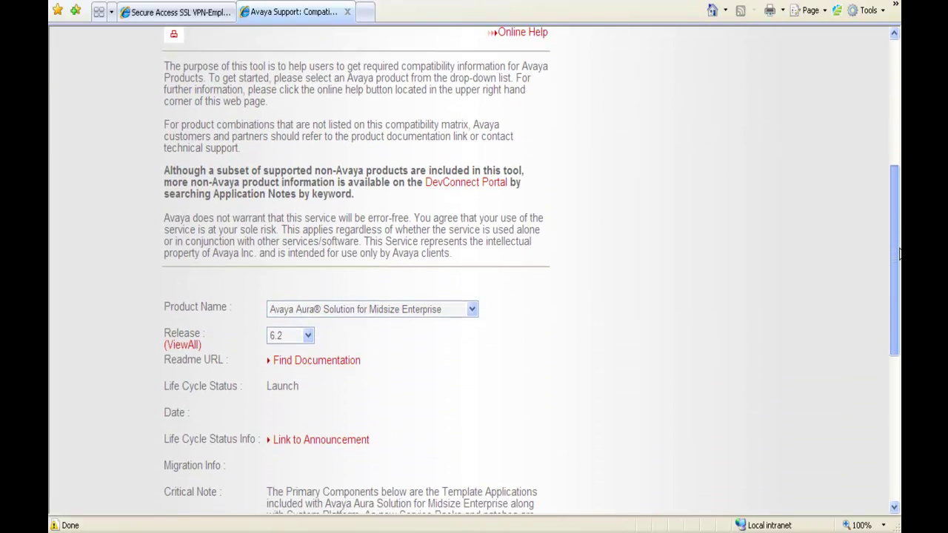
left_click_drag(899, 280, 900, 313)
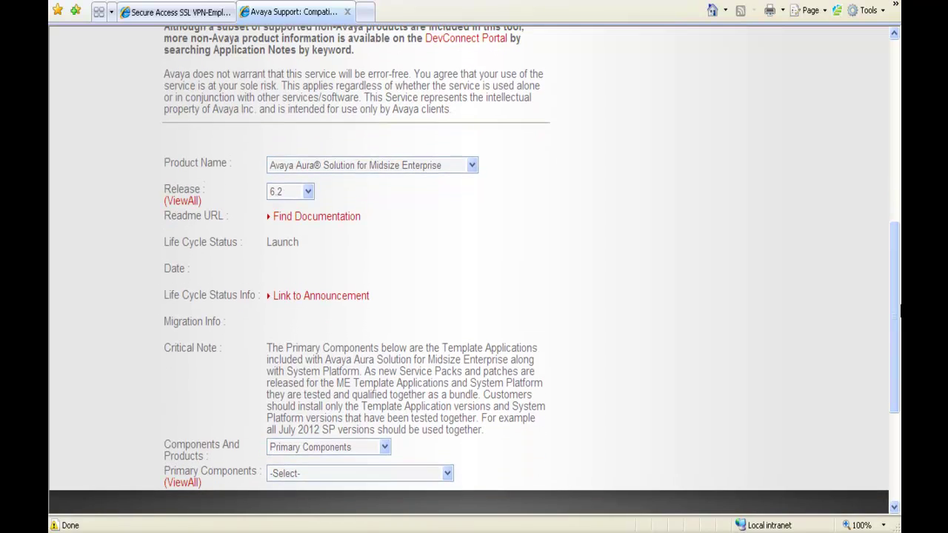
left_click(446, 478)
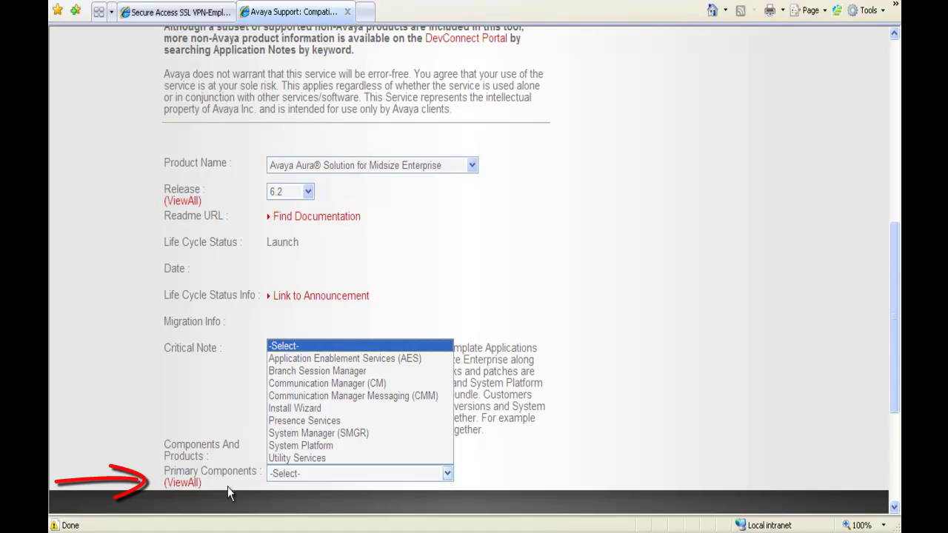
left_click(183, 482)
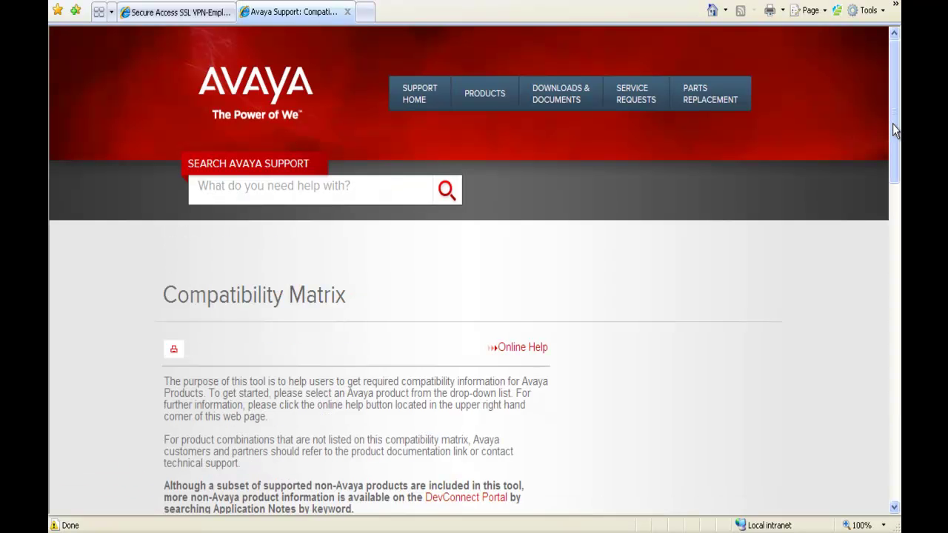
Scroll down to review the nine primary components and their Jul 2012 SP supported versions.
left_click_drag(892, 125, 881, 372)
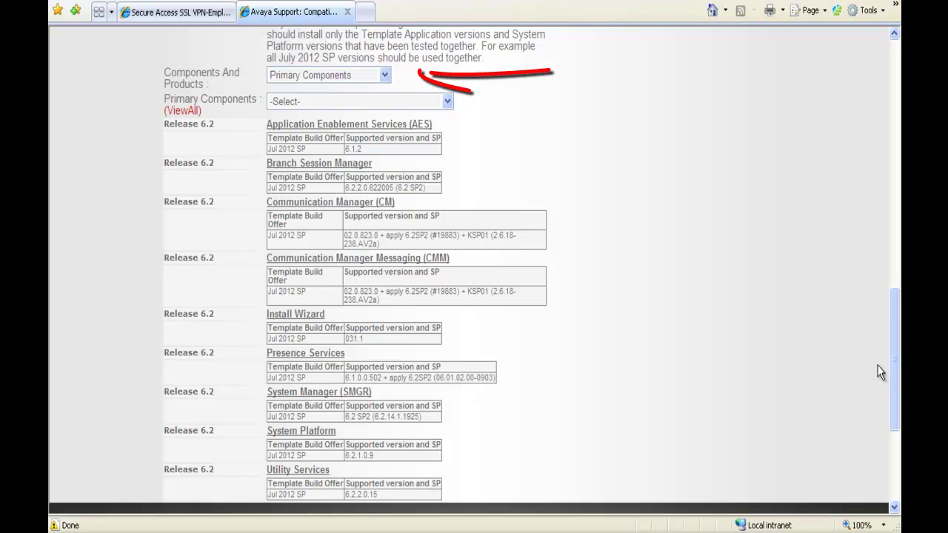
Switch Components And Products to Compatible Avaya Products, choose (ViewAll), and scroll to the results.
left_click(385, 75)
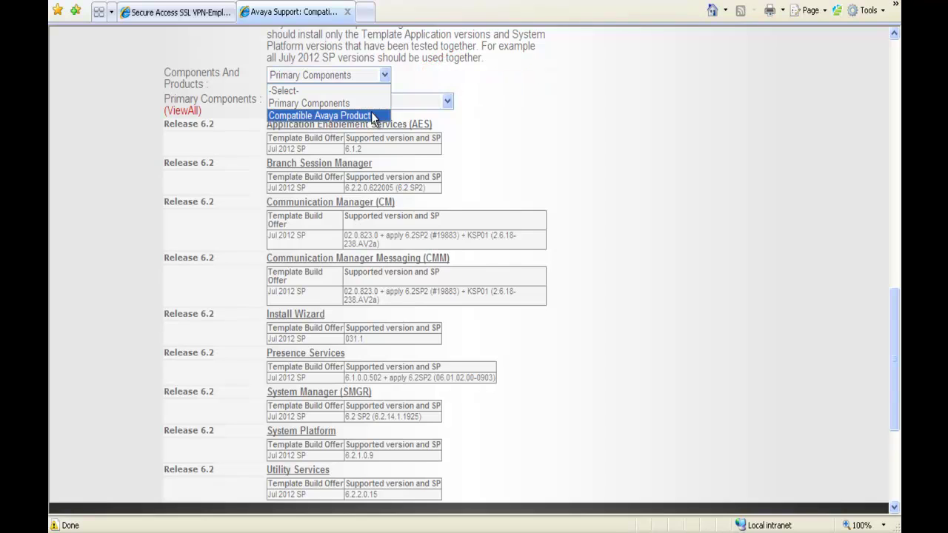
left_click(373, 116)
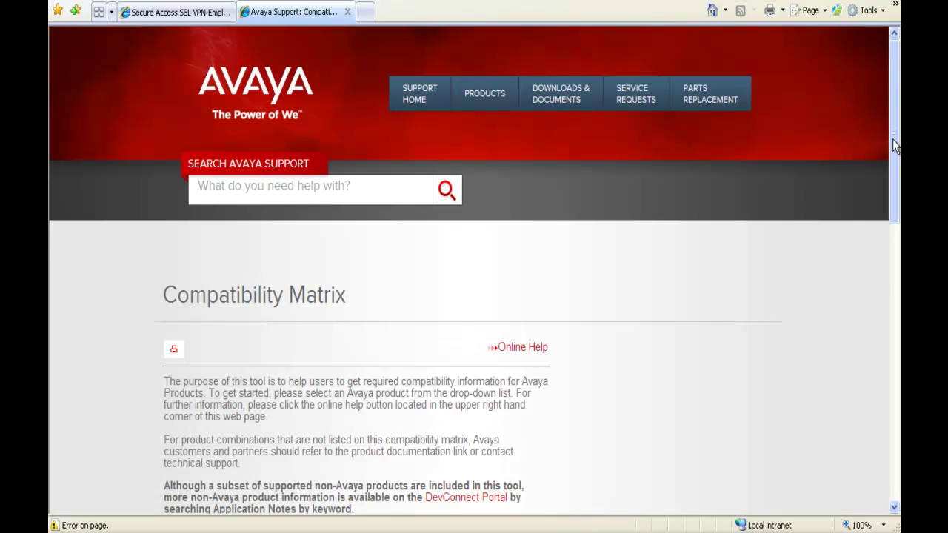
left_click_drag(892, 145, 892, 336)
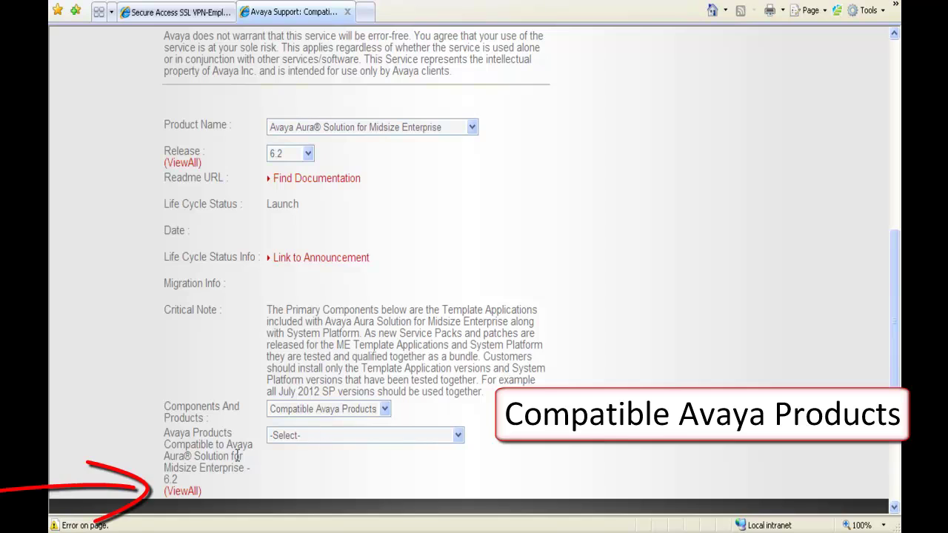
left_click(194, 490)
left_click_drag(893, 91, 893, 275)
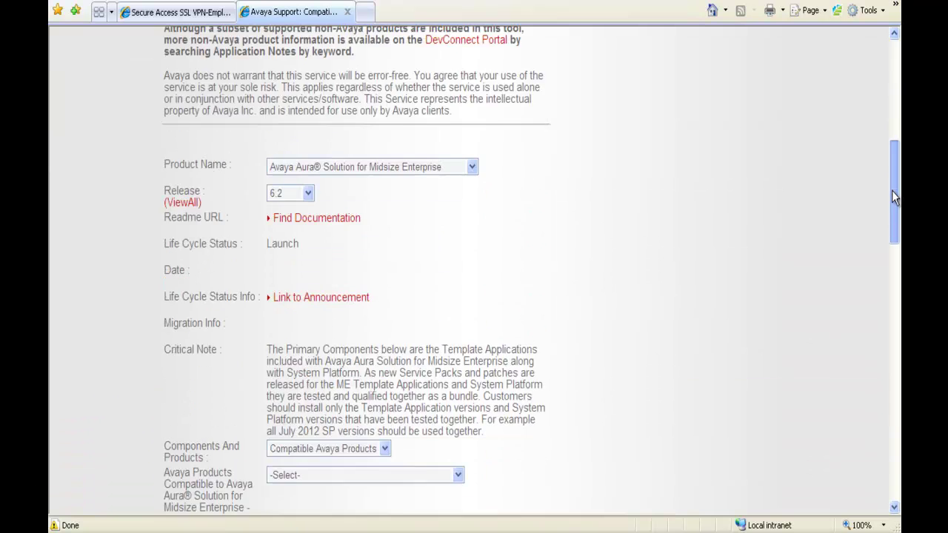